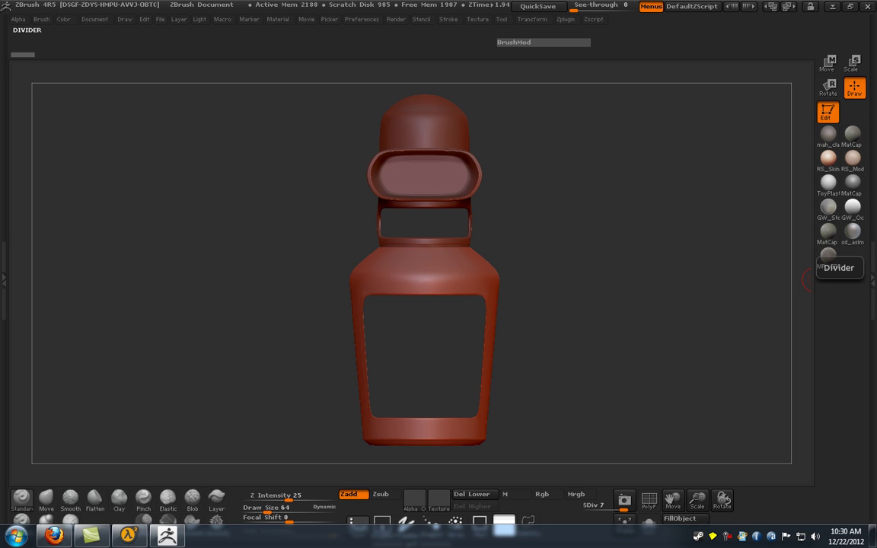
left_click(728, 536)
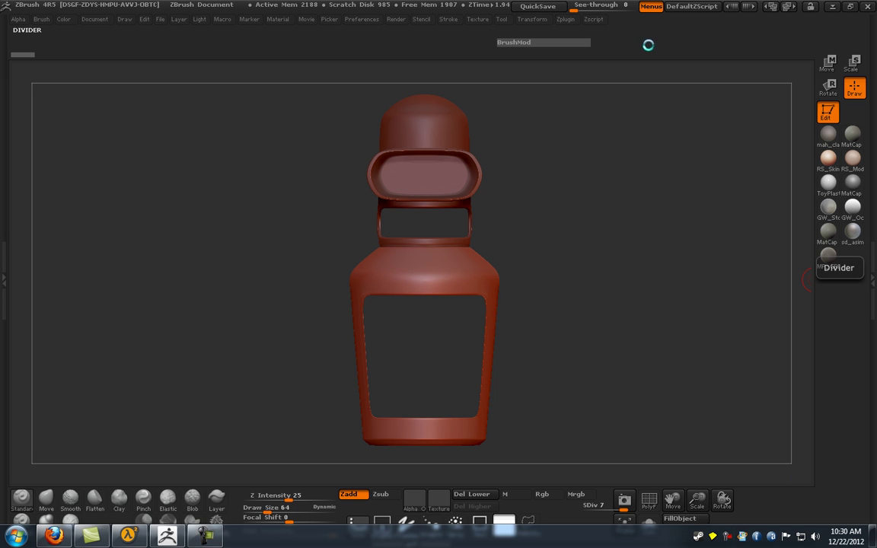
left_click_drag(597, 186, 557, 287)
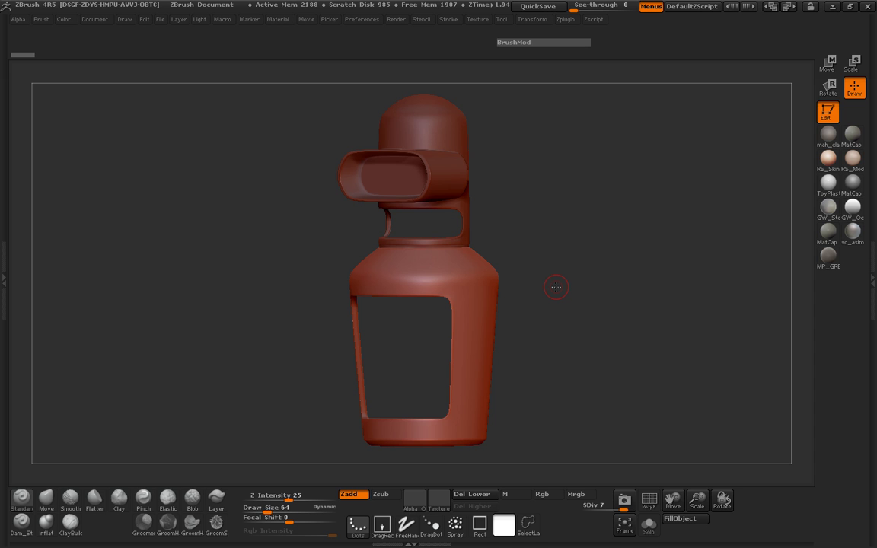
left_click_drag(562, 248, 460, 257)
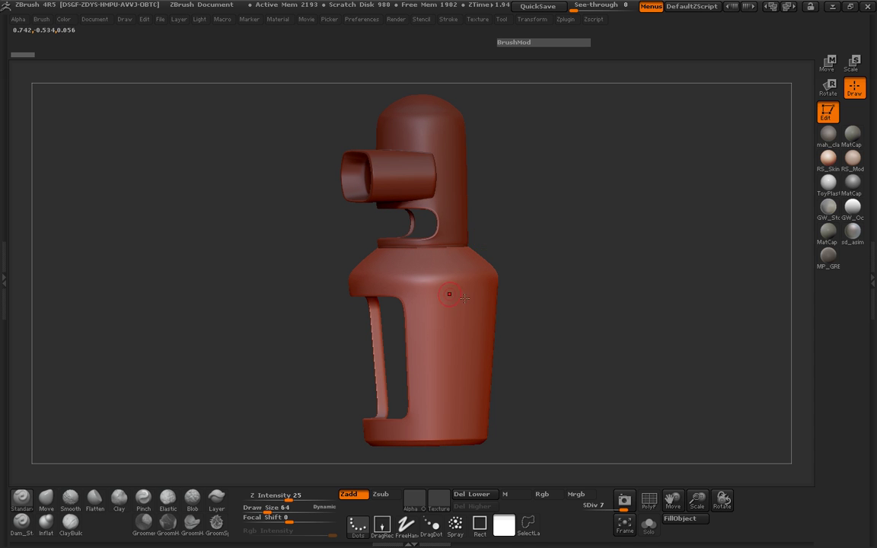
left_click_drag(604, 301, 586, 337)
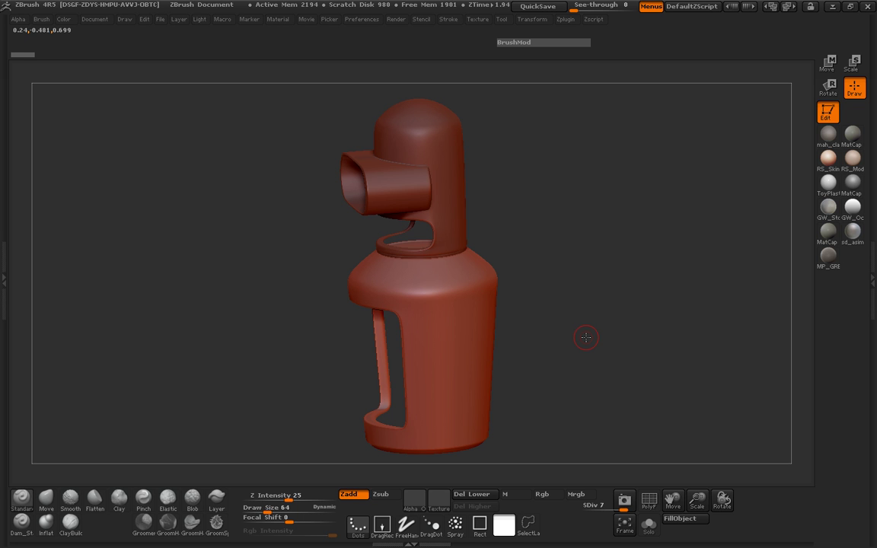
mouse_move(253, 304)
left_mouse_down()
mouse_move(253, 315)
mouse_move(263, 300)
mouse_move(272, 318)
mouse_move(230, 321)
mouse_move(250, 354)
mouse_move(264, 331)
mouse_move(252, 317)
mouse_move(250, 332)
mouse_move(252, 306)
left_mouse_up()
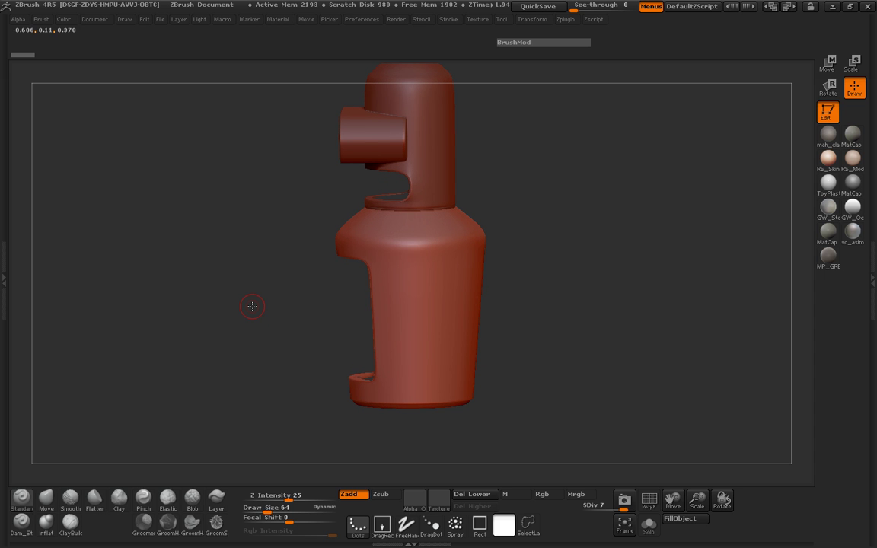
left_click_drag(260, 274, 284, 307)
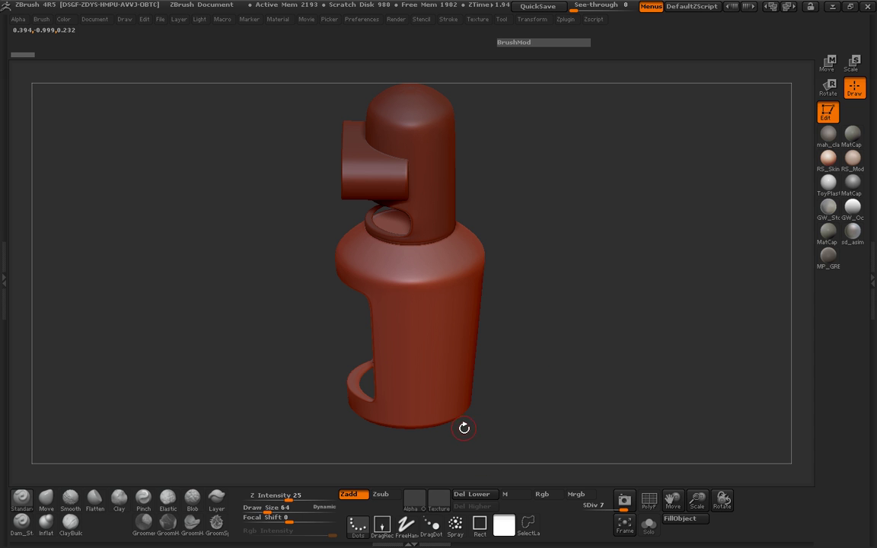
Import the bolt2 image from the Desktop as the brush alpha and set the stroke type to DragRect
left_click(415, 500)
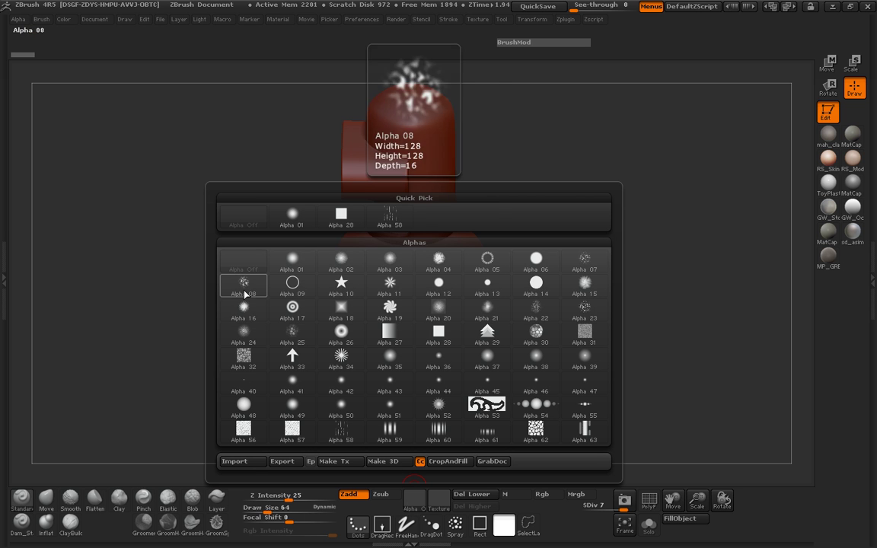
left_click(236, 461)
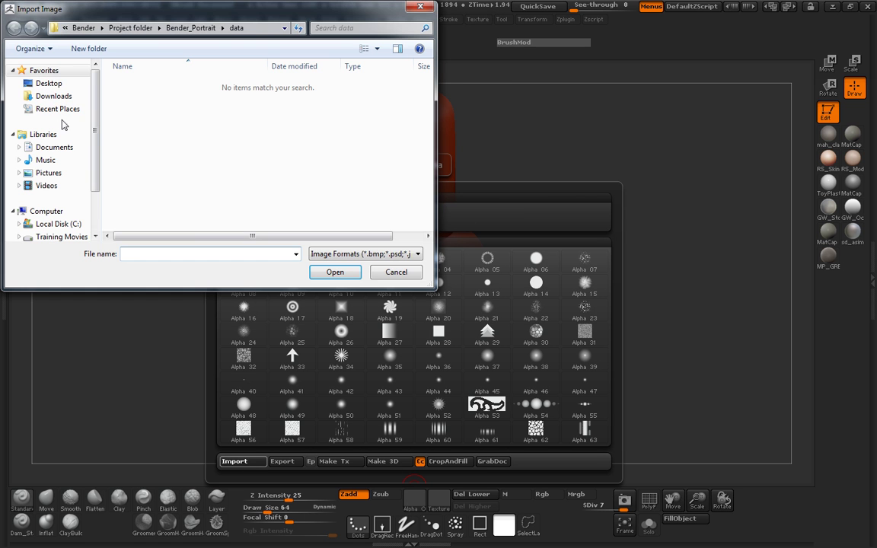
left_click(44, 85)
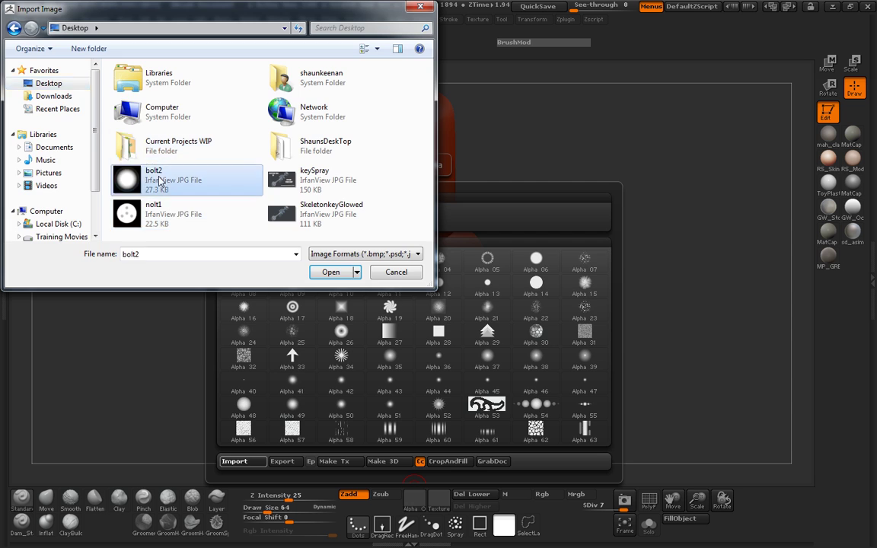
left_click(156, 175)
double_click(156, 175)
left_click_drag(495, 242, 570, 259)
left_click_drag(689, 496, 654, 324)
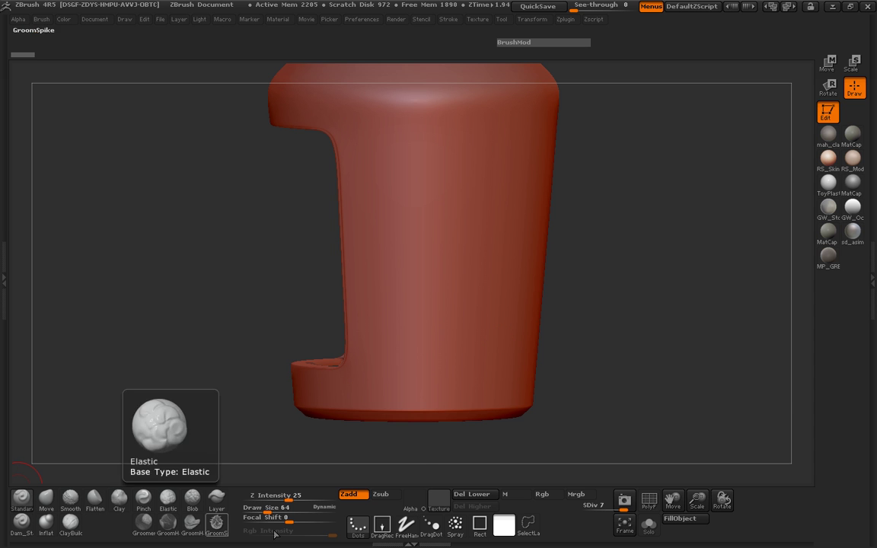
left_click(383, 528)
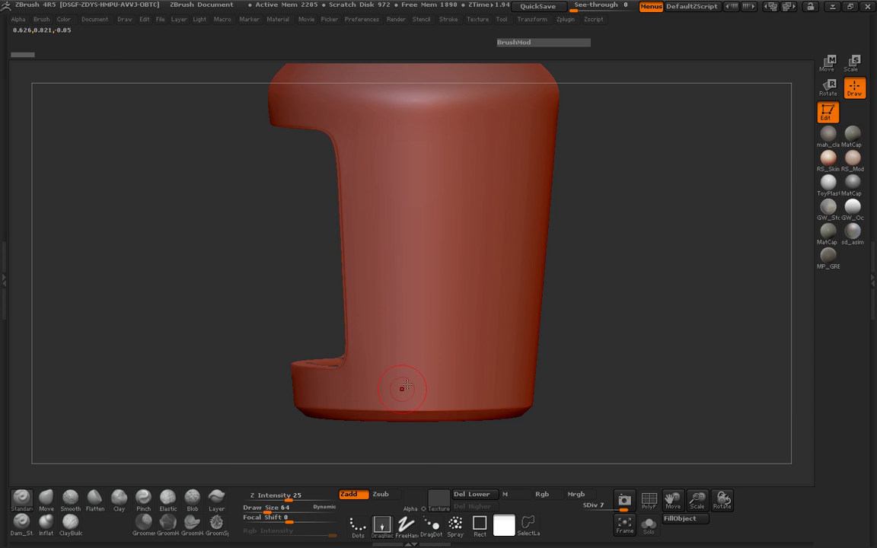
Try stamping a large raised bolt on the side of the body and undo it
left_click_drag(235, 255, 235, 319, "alt")
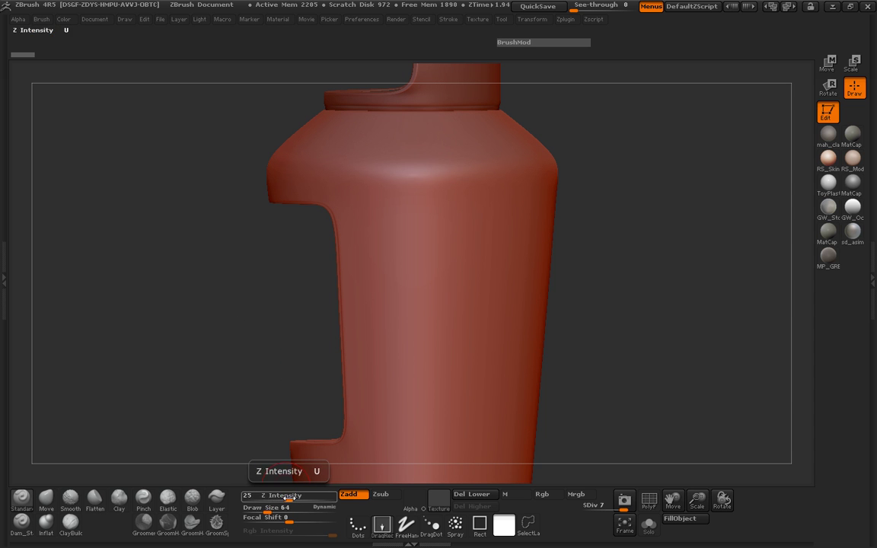
left_click_drag(421, 266, 418, 369)
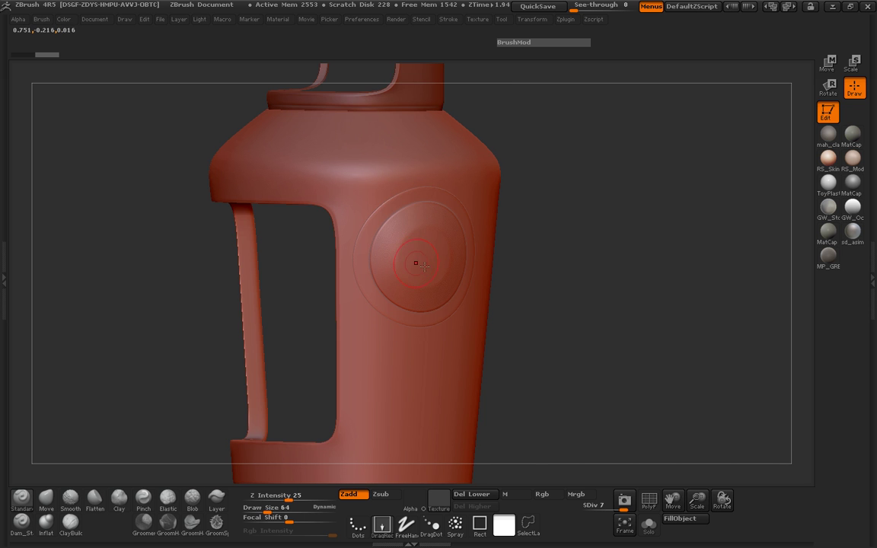
left_click_drag(515, 291, 435, 263)
mouse_move(233, 287)
left_mouse_down()
mouse_move(189, 297)
mouse_move(222, 292)
left_mouse_up()
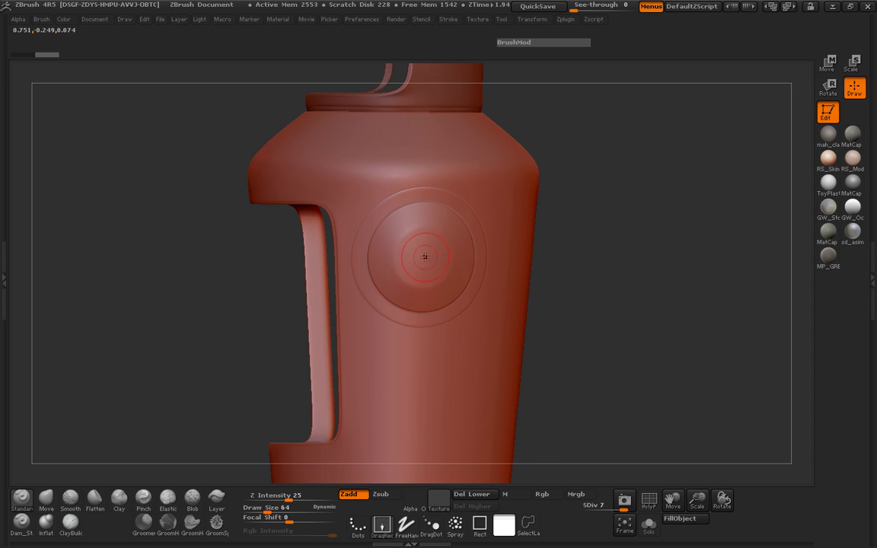
mouse_move(555, 274)
left_mouse_down()
mouse_move(589, 291)
mouse_move(508, 287)
left_mouse_up()
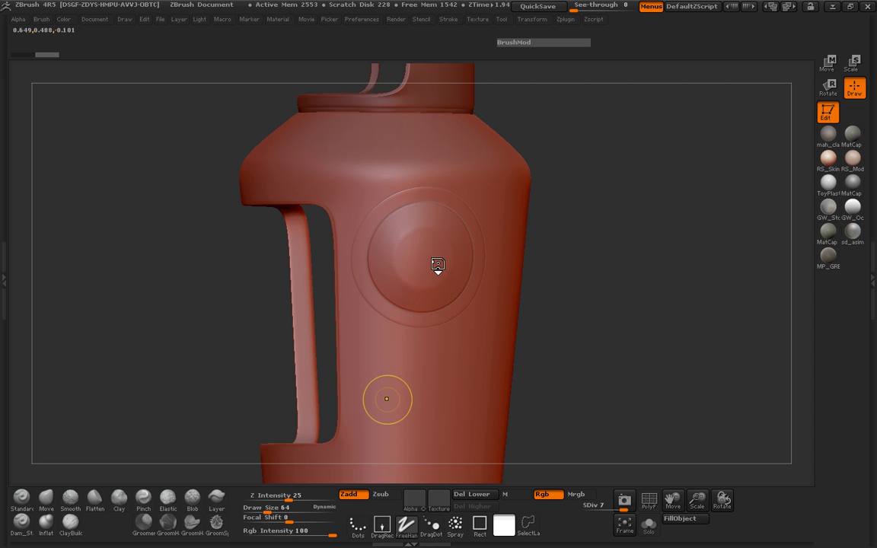
key("ctrl+z")
Switch the Standard brush to Zsub and set its Z Intensity to 35
left_click_drag(599, 280, 431, 461)
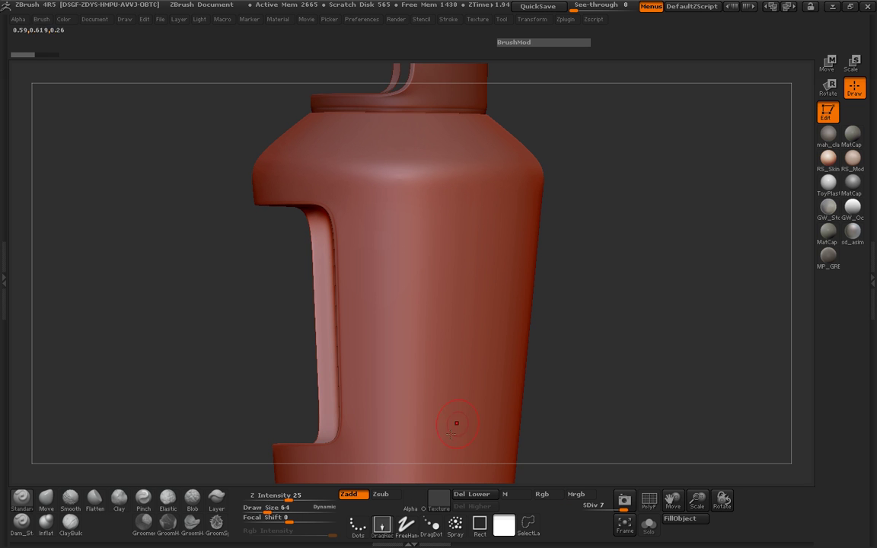
left_click(385, 495)
left_click_drag(288, 496, 287, 496)
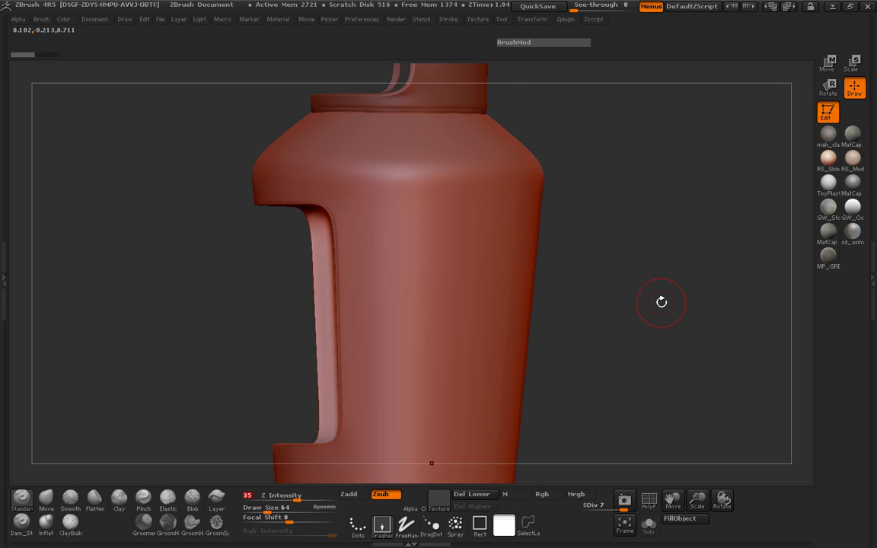
Try stamping a small recessed bolt on the upper side wall of the body and undo it
left_click_drag(660, 303, 652, 358)
left_click_drag(434, 244, 428, 296)
left_click_drag(613, 293, 384, 221)
left_click_drag(595, 264, 630, 272)
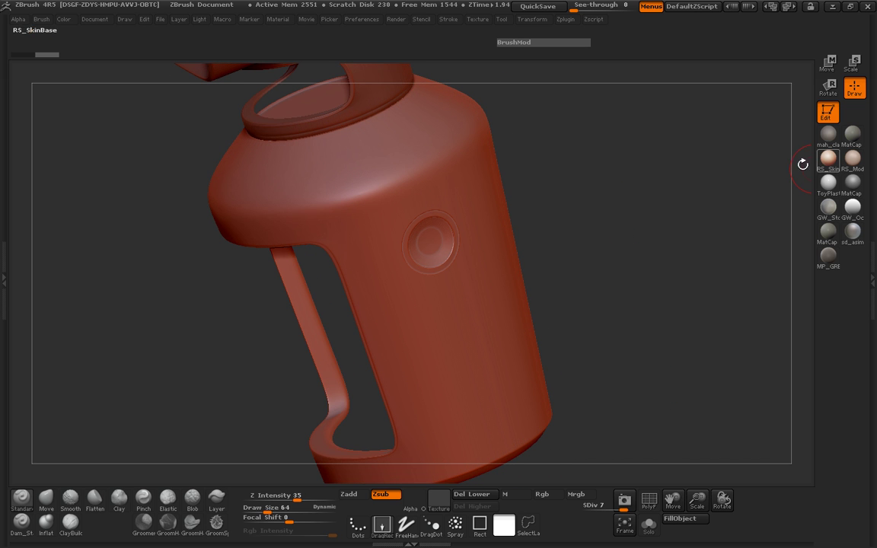
key("ctrl")
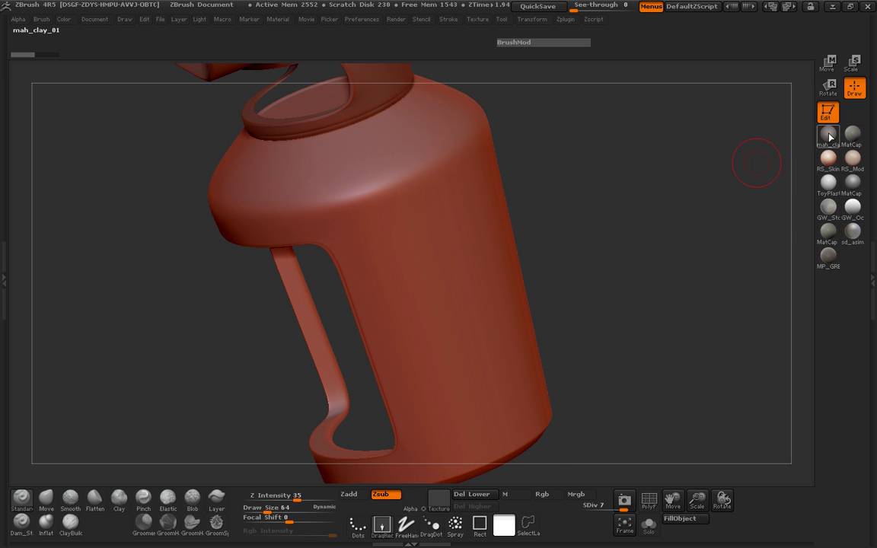
Apply the mah_clay_01 material and stamp a recessed bolt on the sloped shoulder at the side of the body
left_click(828, 134)
left_click_drag(661, 197, 571, 243)
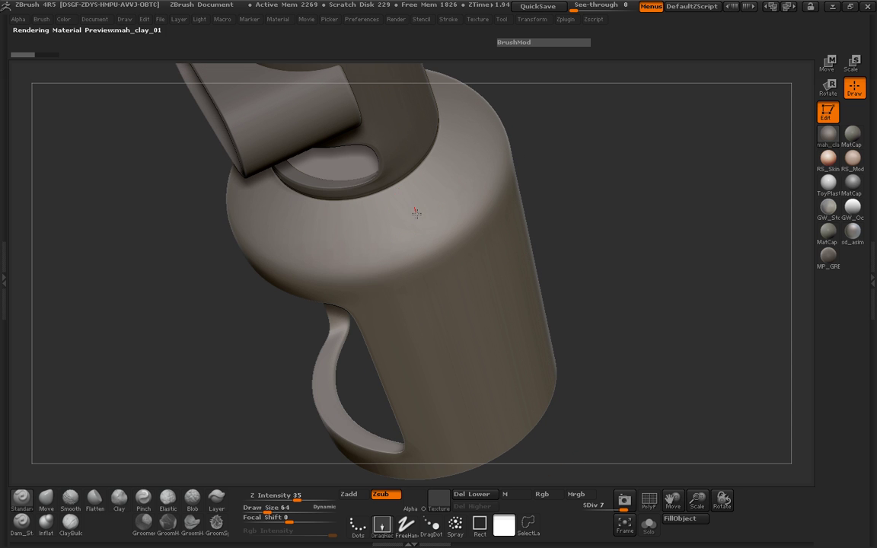
left_click_drag(419, 224, 430, 252)
left_click_drag(564, 141, 200, 200)
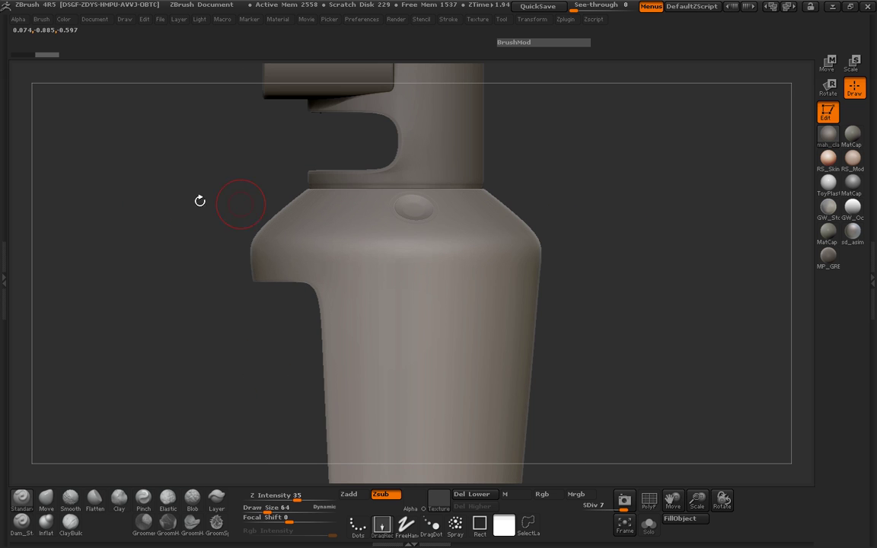
Make BenderHead the active subtool
left_click(4, 251)
left_click(25, 109)
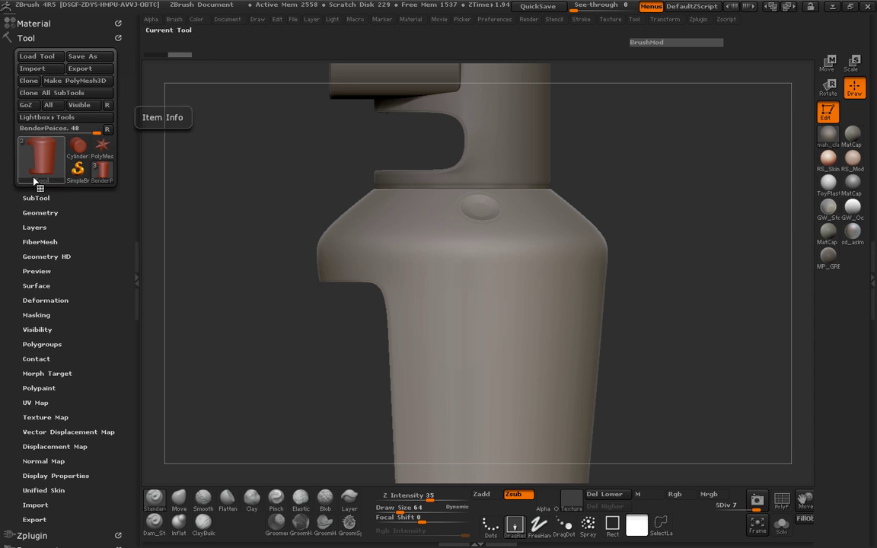
left_click(36, 196)
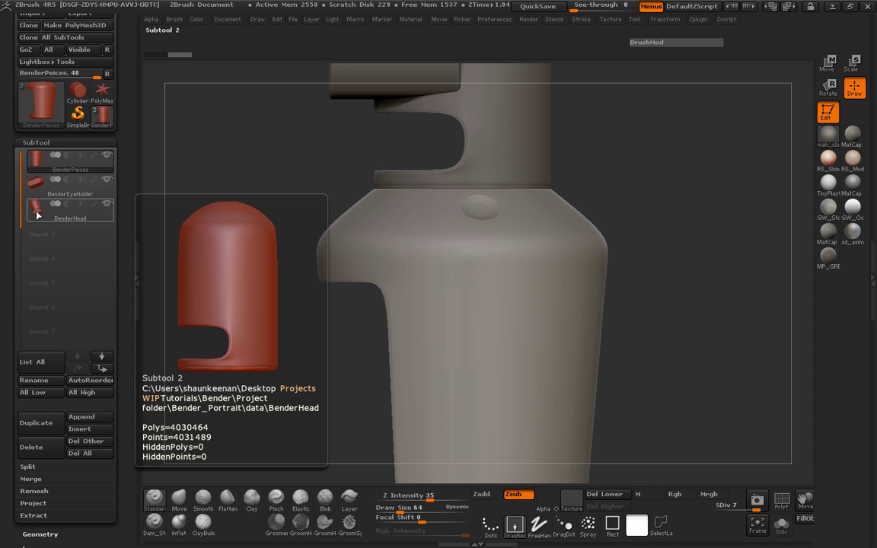
left_click(36, 205)
left_click(128, 244)
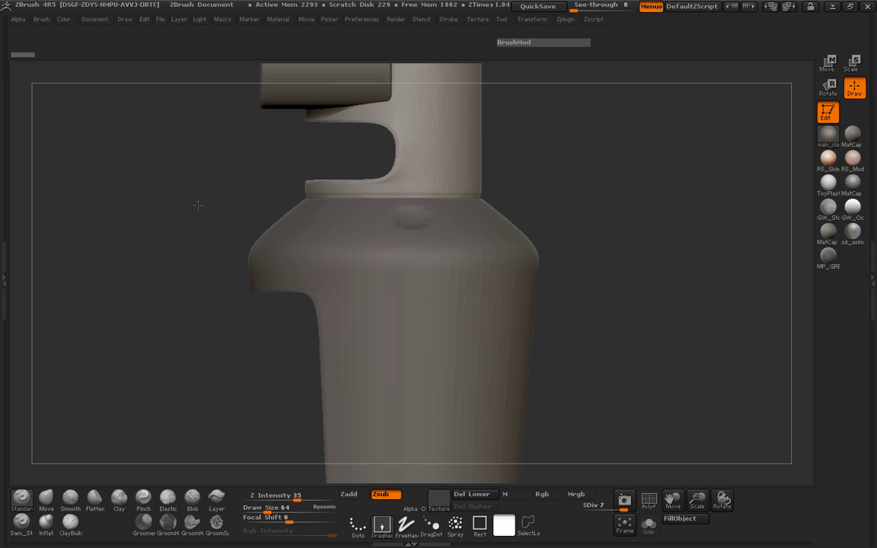
Try stamping a recessed bolt on the upper side of the head at Z Intensity 35
left_click_drag(592, 233, 581, 231)
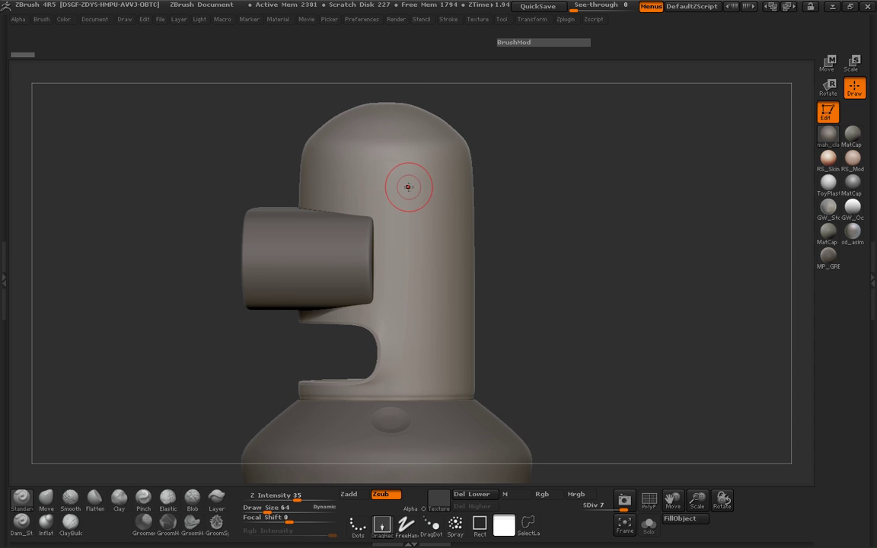
left_click_drag(404, 186, 403, 232)
mouse_move(514, 228)
left_mouse_down()
mouse_move(577, 225)
mouse_move(525, 225)
mouse_move(532, 221)
left_mouse_up()
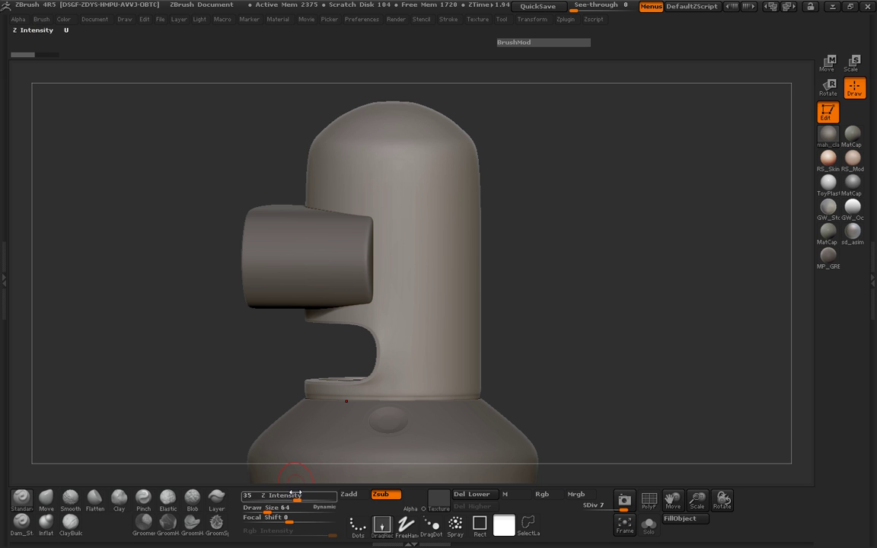
Raise the Z Intensity to 42 and stamp a recessed bolt on the side of the head above the eye holder
left_click_drag(295, 495, 298, 496)
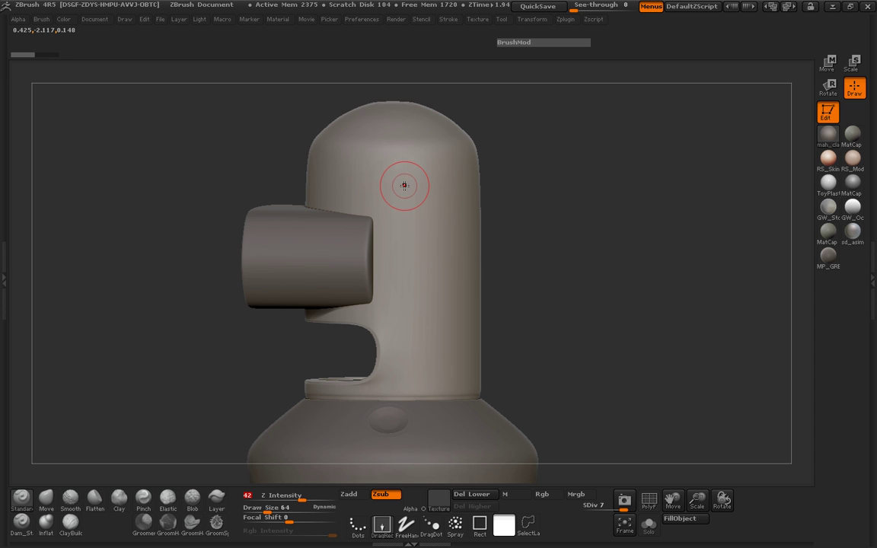
left_click_drag(404, 186, 407, 238)
mouse_move(539, 229)
left_mouse_down()
mouse_move(571, 230)
mouse_move(200, 247)
mouse_move(178, 305)
mouse_move(265, 216)
mouse_move(554, 231)
mouse_move(513, 240)
mouse_move(236, 251)
mouse_move(266, 240)
mouse_move(229, 242)
mouse_move(310, 249)
mouse_move(517, 223)
left_mouse_up()
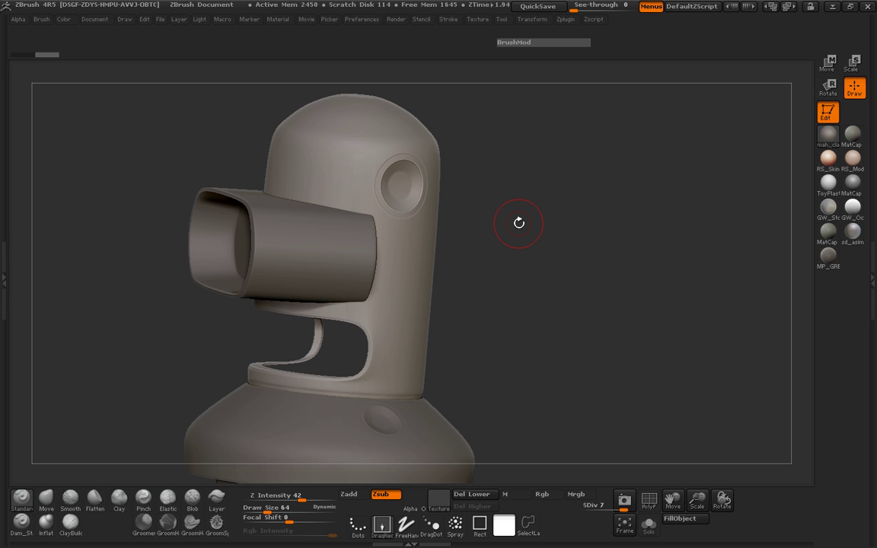
left_click_drag(509, 239, 564, 202)
left_click_drag(526, 242, 484, 236)
left_click_drag(568, 229, 474, 226)
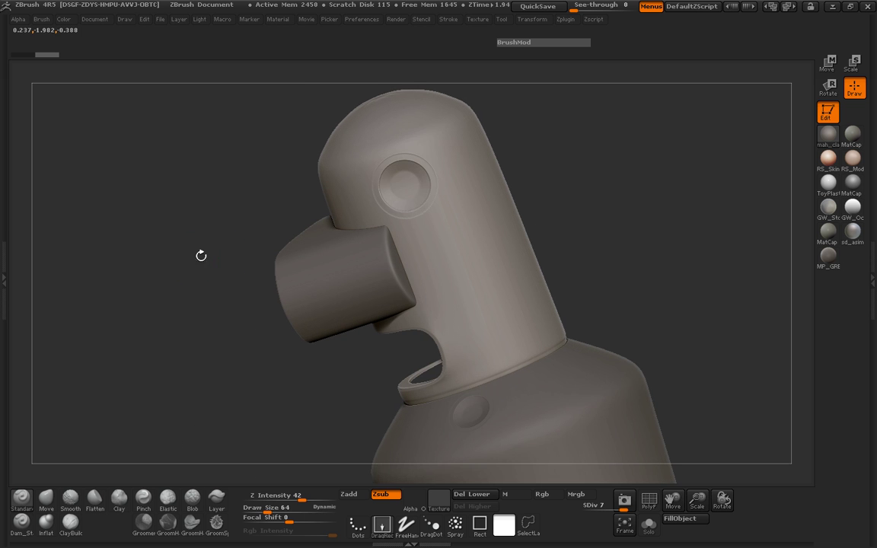
Make BenderEyeHolder the active subtool
left_click_drag(193, 256, 136, 259)
left_click(6, 246)
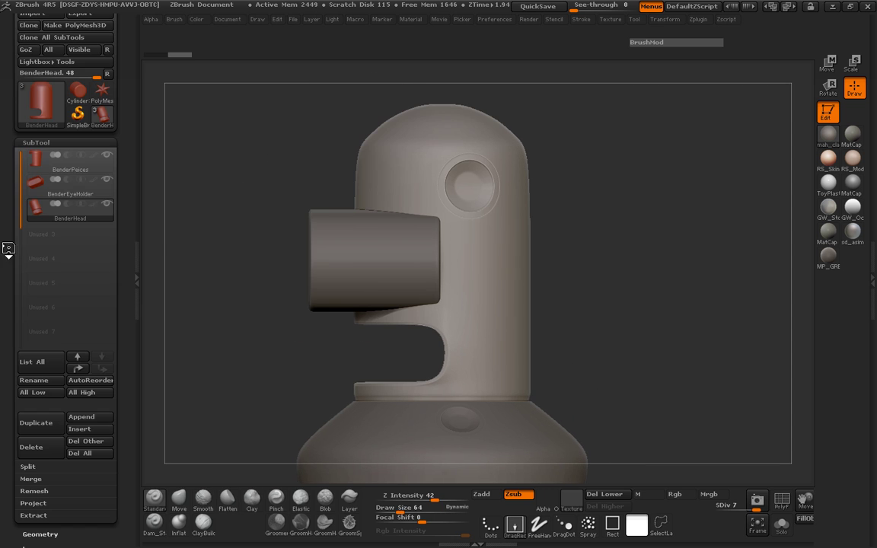
left_click(53, 183)
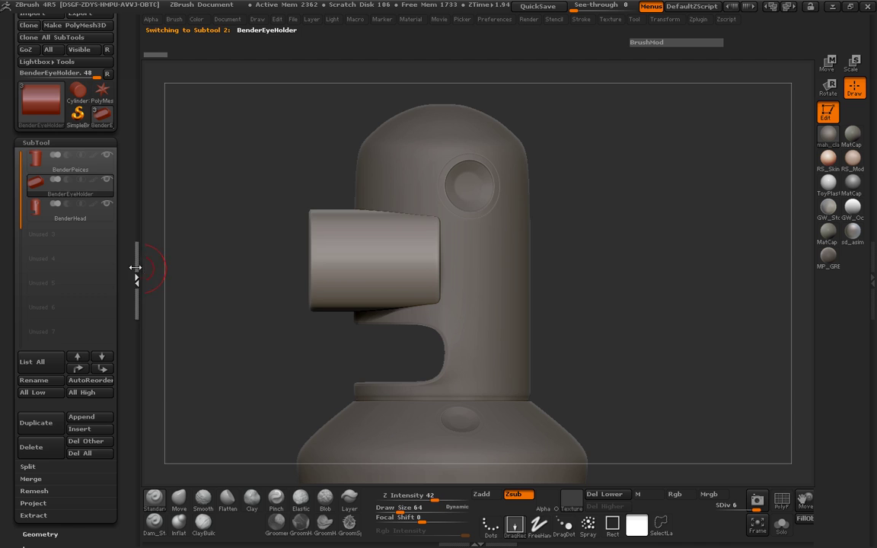
left_click(138, 251)
Undo a trial recessed bolt stamp on the side of the eye holder and subdivide that mesh one more level
left_click_drag(144, 263, 171, 285)
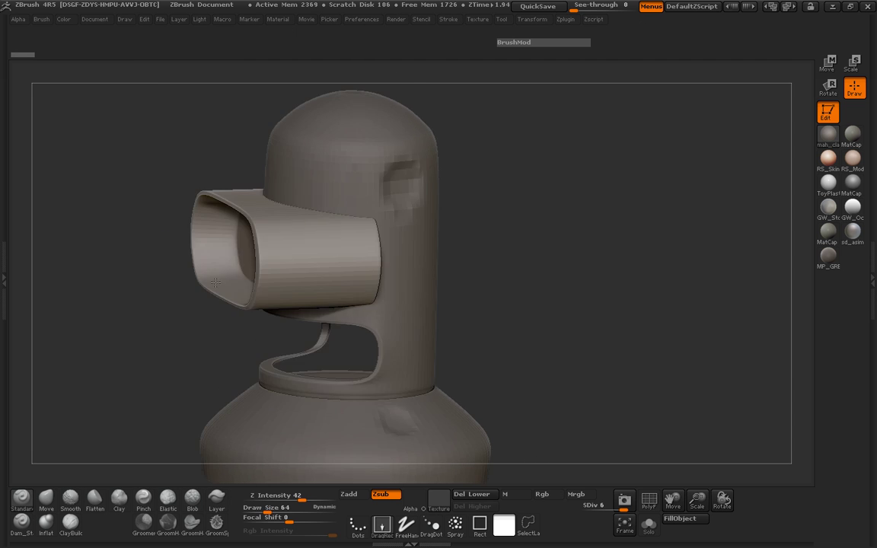
left_click_drag(456, 328, 513, 298)
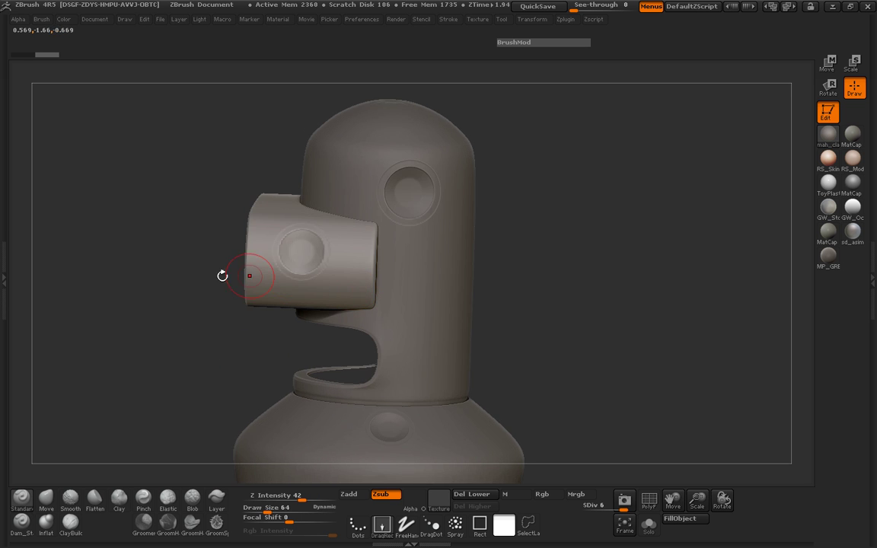
left_click_drag(222, 277, 142, 302)
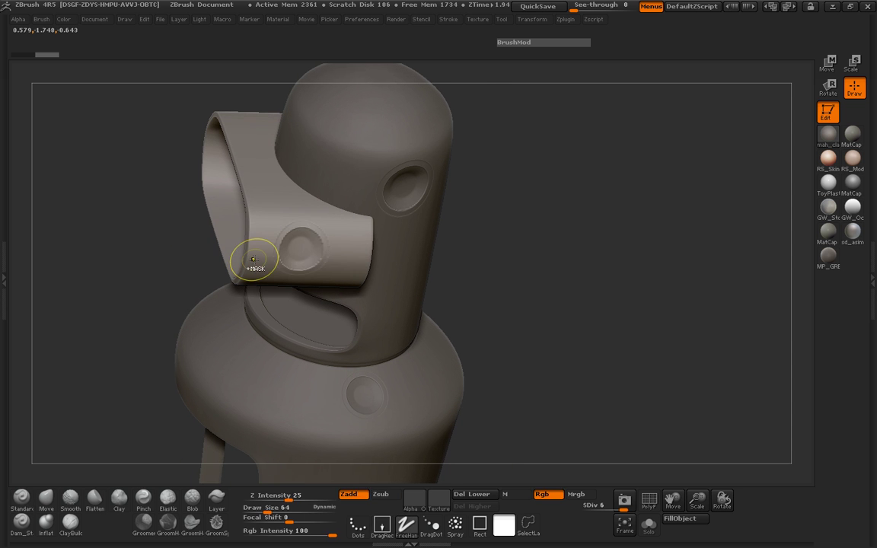
key("ctrl+d")
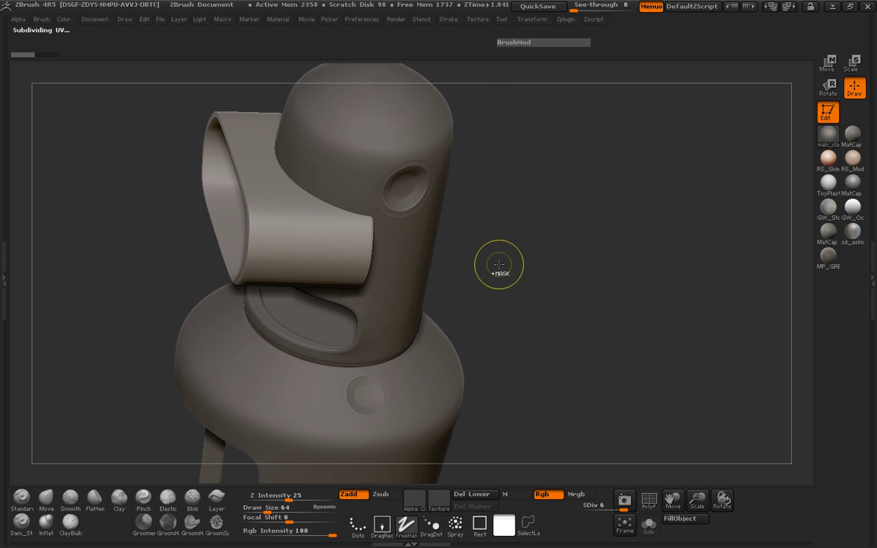
Stamp a recessed bolt on the side of the eye holder at Z Intensity 42 with Zsub
left_click_drag(500, 263, 503, 229)
left_click_drag(533, 271, 588, 205, "alt")
left_click_drag(693, 495, 735, 495)
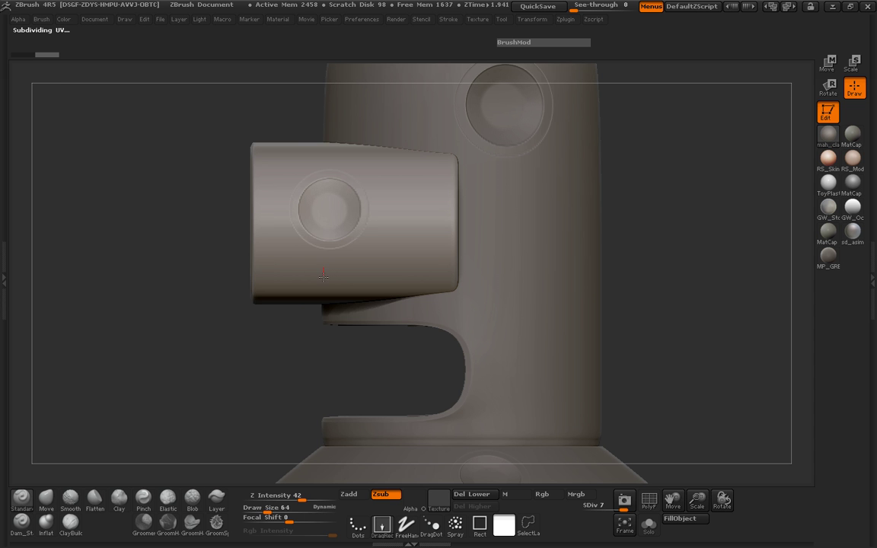
Examine the recessed bolts on the eye holder, head and body from several angles
mouse_move(210, 331)
left_mouse_down()
mouse_move(471, 257)
mouse_move(452, 213)
mouse_move(350, 232)
left_mouse_up()
left_click_drag(211, 250, 330, 220)
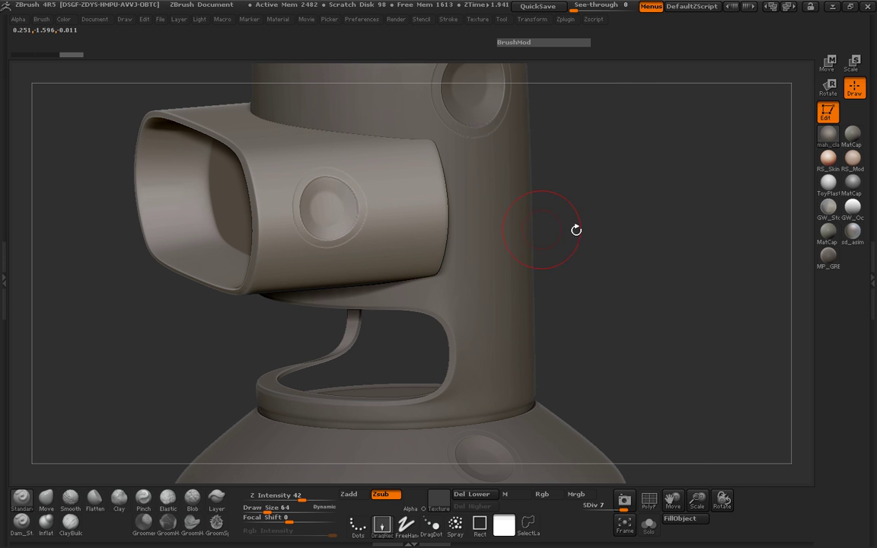
mouse_move(631, 229)
left_mouse_down()
mouse_move(669, 212)
mouse_move(603, 231)
mouse_move(595, 246)
mouse_move(597, 237)
mouse_move(640, 249)
mouse_move(152, 331)
mouse_move(268, 296)
mouse_move(386, 313)
mouse_move(632, 243)
mouse_move(651, 251)
mouse_move(547, 259)
mouse_move(402, 206)
mouse_move(337, 258)
mouse_move(284, 263)
mouse_move(292, 270)
left_mouse_up()
left_click_drag(696, 499, 632, 333)
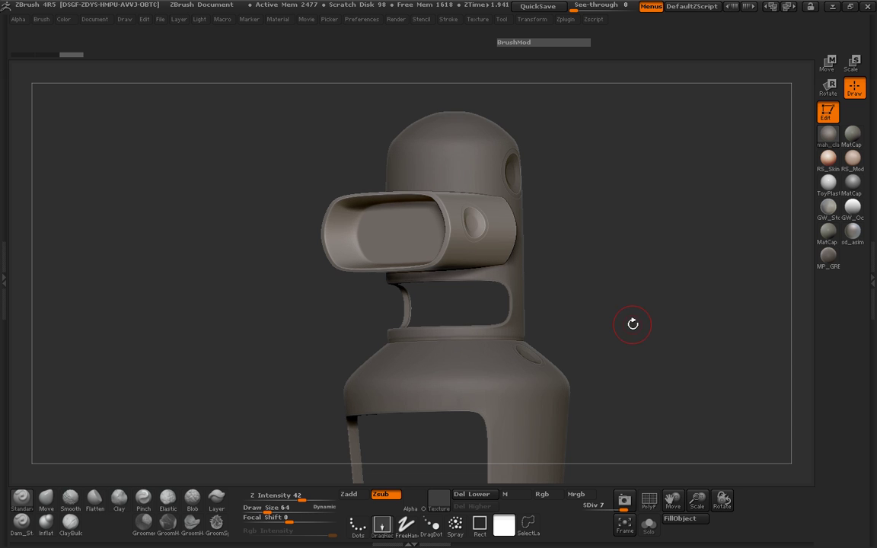
left_click_drag(696, 500, 708, 481)
left_click_drag(668, 333, 650, 346)
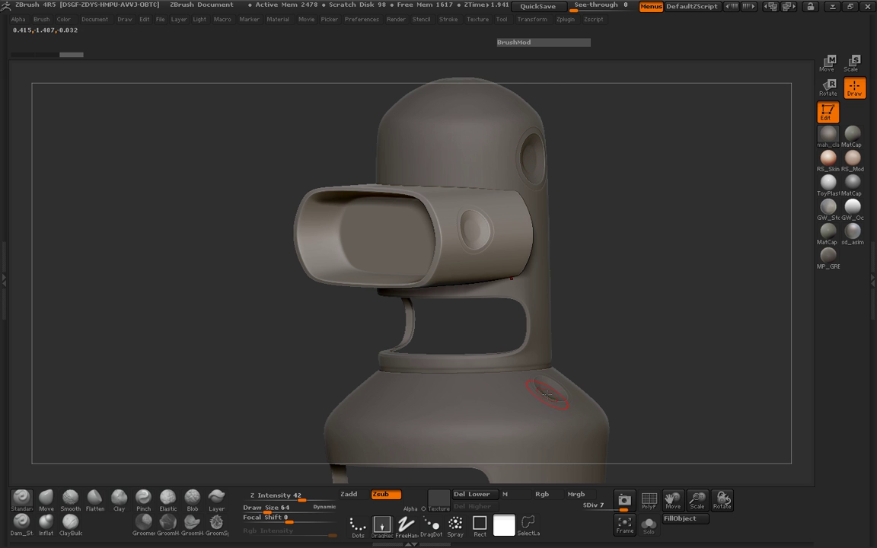
left_click_drag(610, 338, 674, 357)
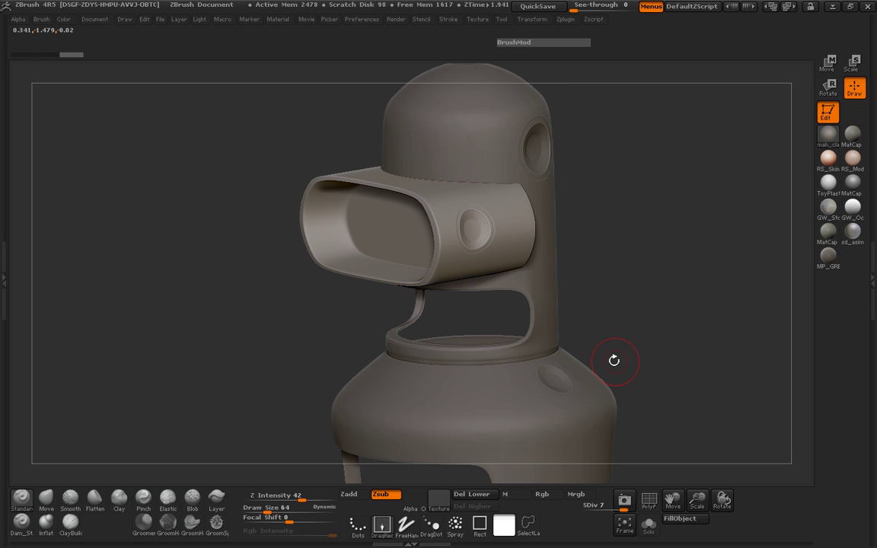
left_click_drag(651, 281, 610, 263)
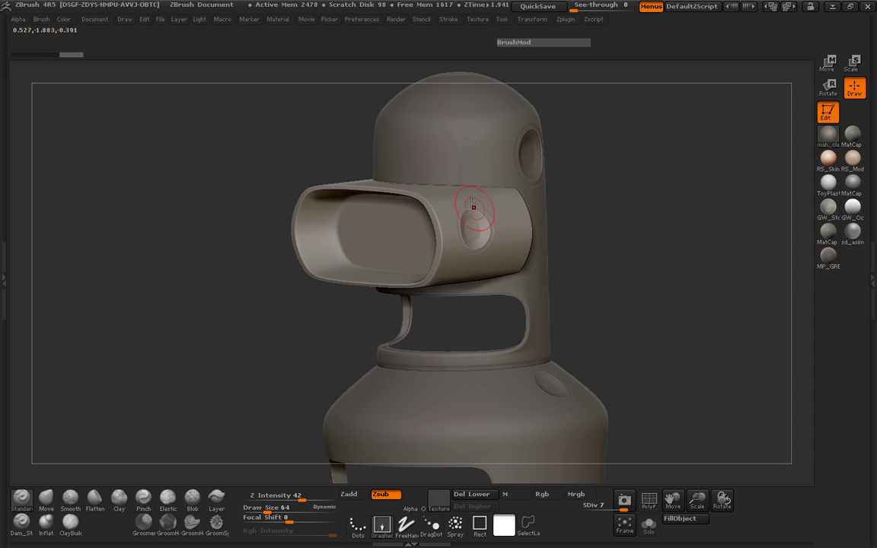
left_click_drag(652, 244, 602, 246)
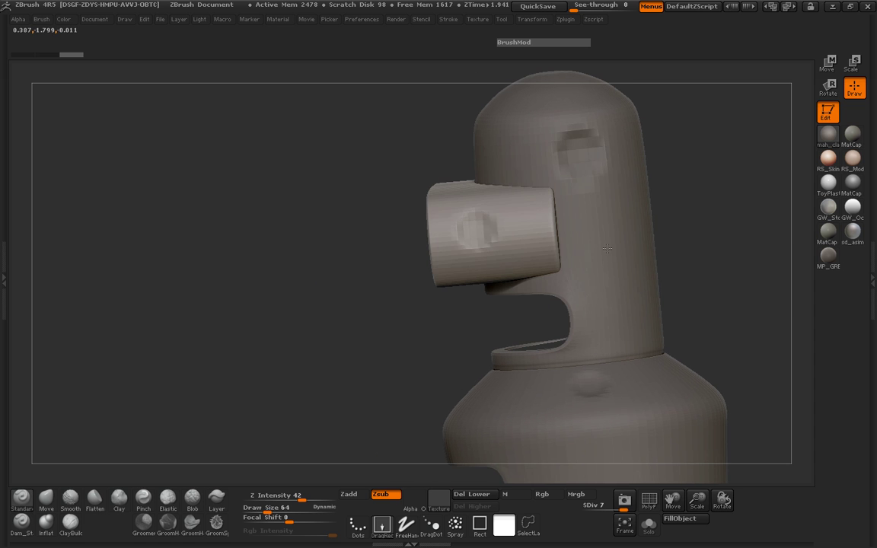
left_click_drag(332, 247, 429, 197)
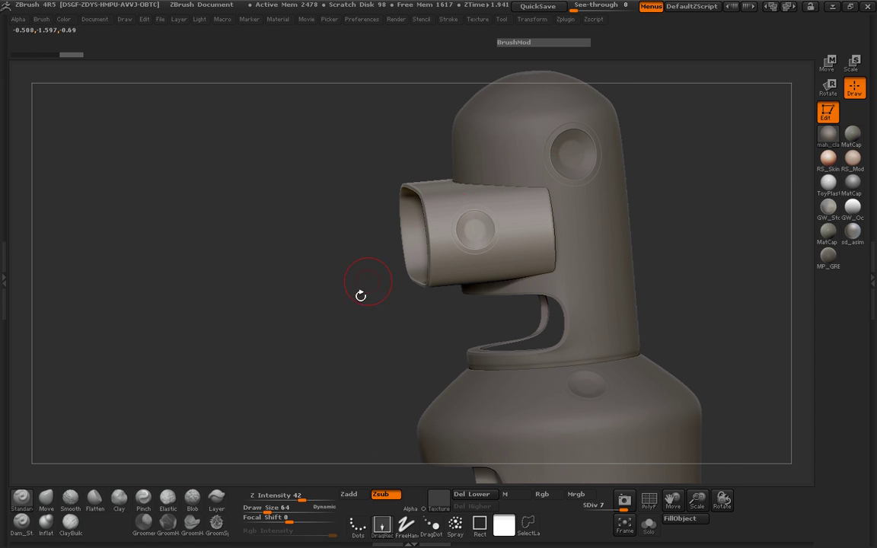
left_click_drag(272, 285, 380, 274)
Save the tool as BenderPeices2 in the Bender_Portrait data folder, under Current Projects WIP, CGTuts Tutorials, Bender, Project folder
left_click(501, 19)
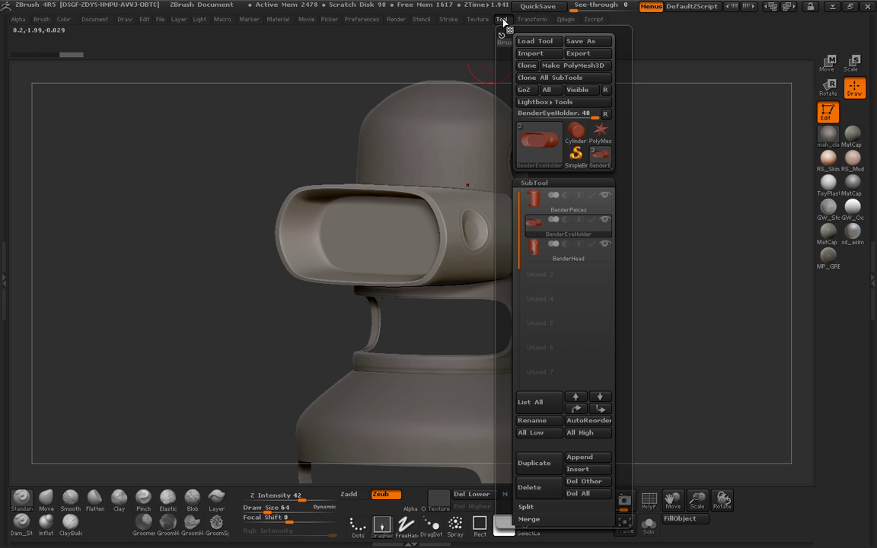
left_click(580, 41)
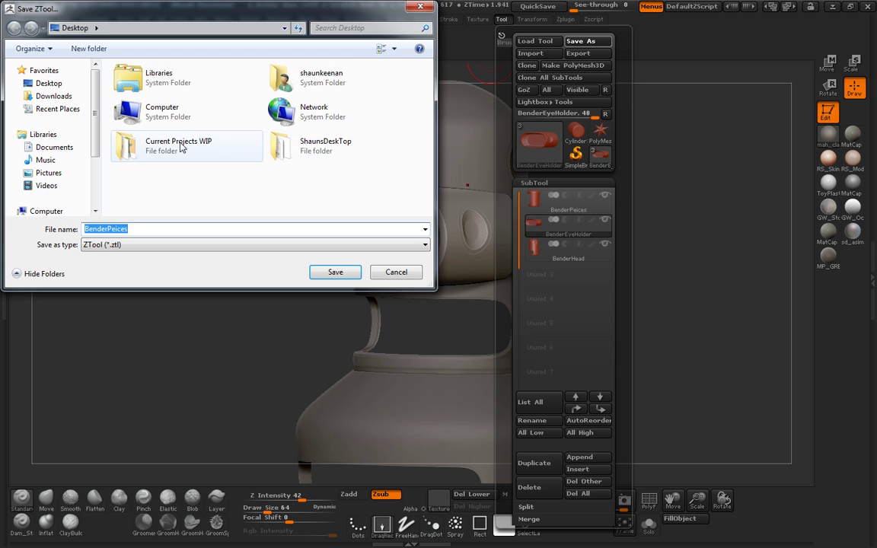
double_click(217, 156)
double_click(191, 115)
double_click(142, 107)
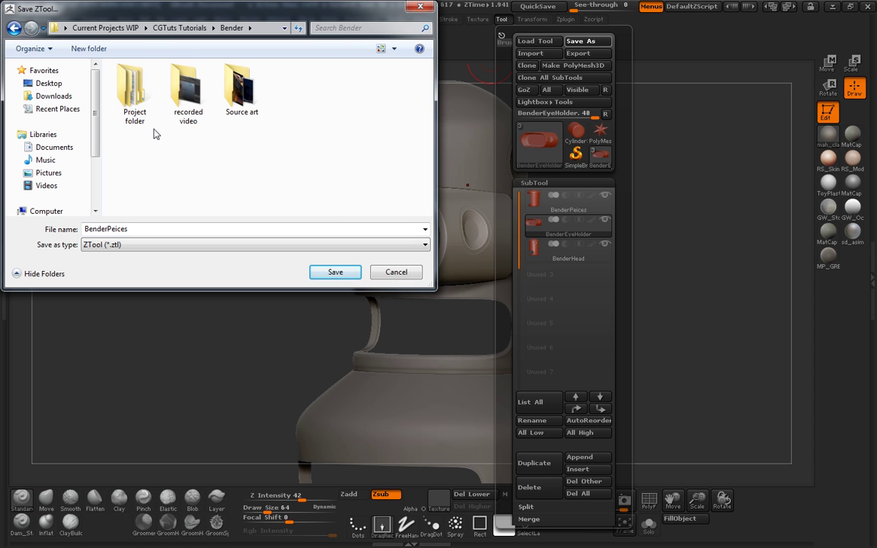
double_click(130, 84)
double_click(160, 88)
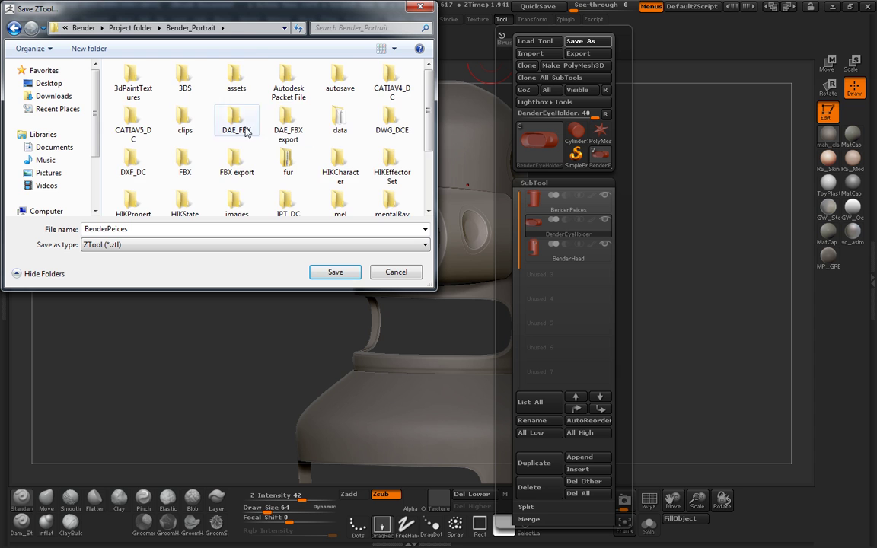
double_click(339, 118)
left_click(149, 229)
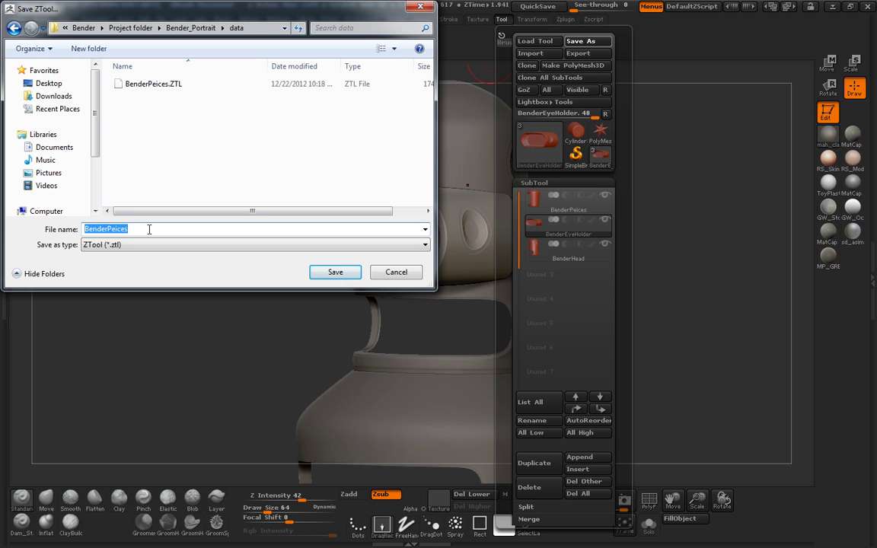
left_click(149, 230)
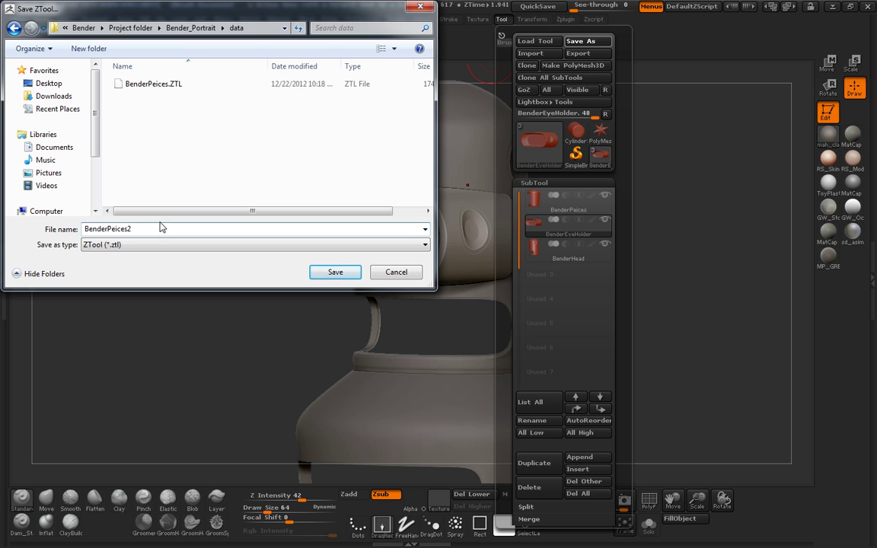
left_click(335, 275)
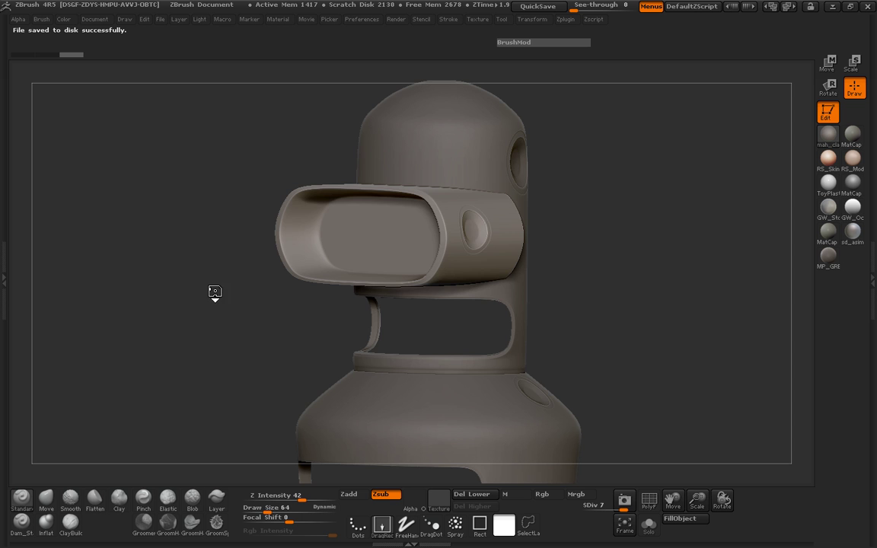
Pre-process the BenderEyeHolder subtool in Decimation Master and decimate it at 2.8169 % of decimation
left_click_drag(215, 294, 215, 290)
left_click(4, 275)
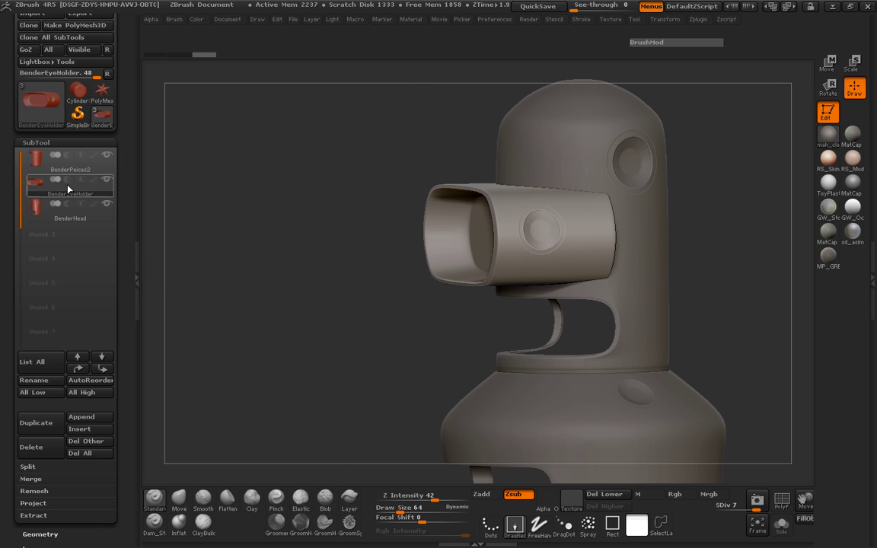
scroll(114, 312, "up", 3)
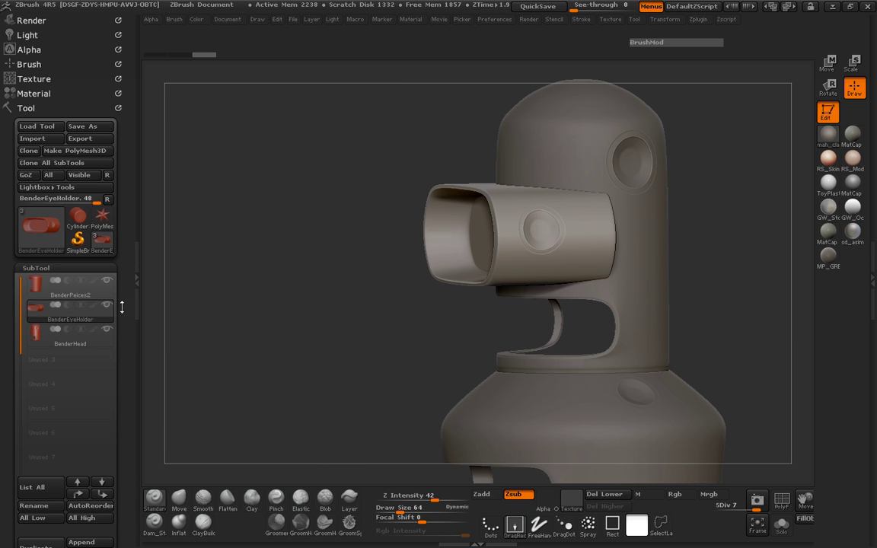
mouse_move(105, 244)
left_click(23, 107)
left_click(32, 118)
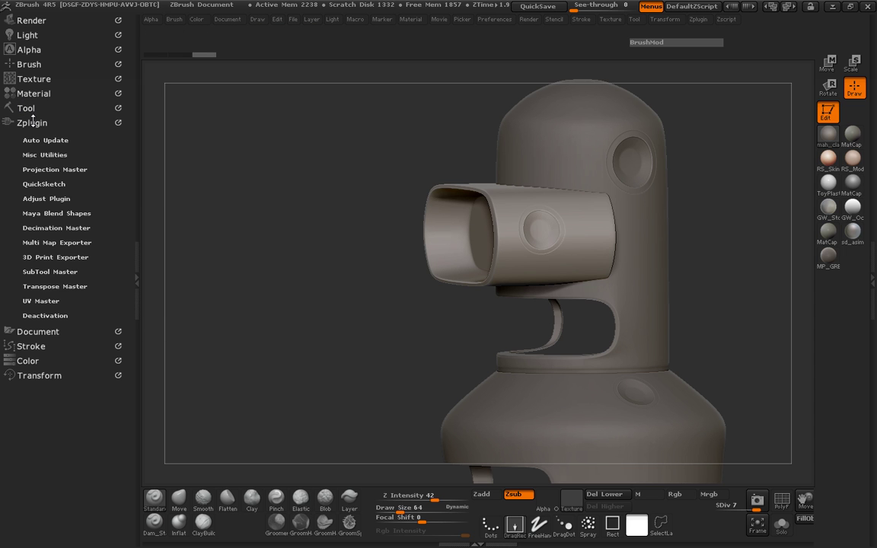
left_click(55, 228)
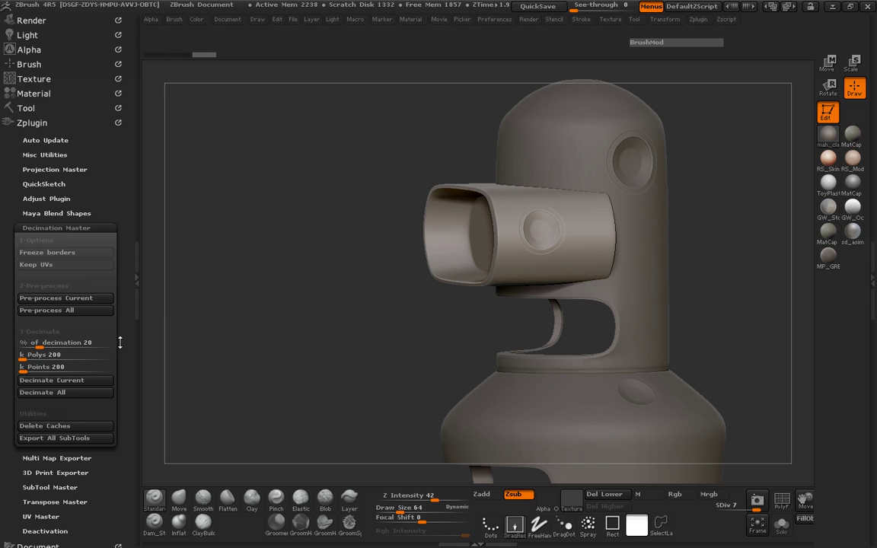
scroll(119, 305, "down", 2)
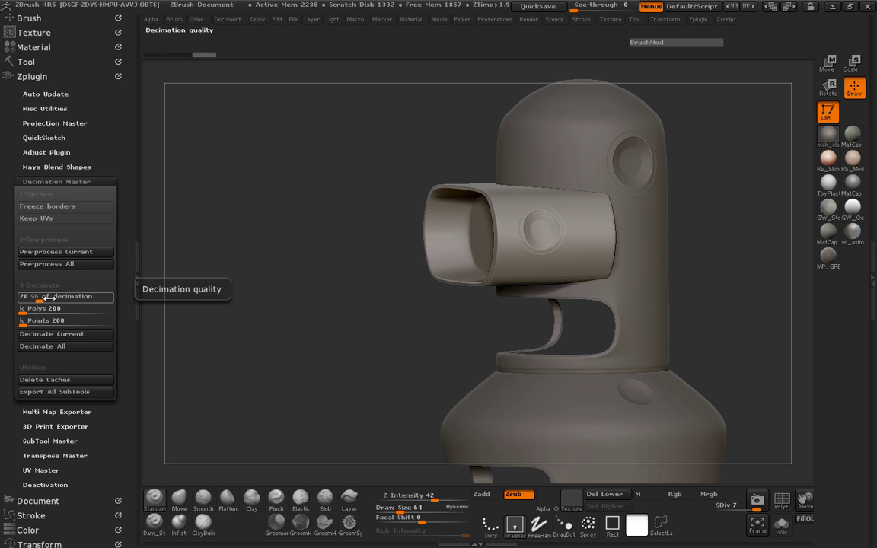
left_click_drag(36, 297, 23, 298)
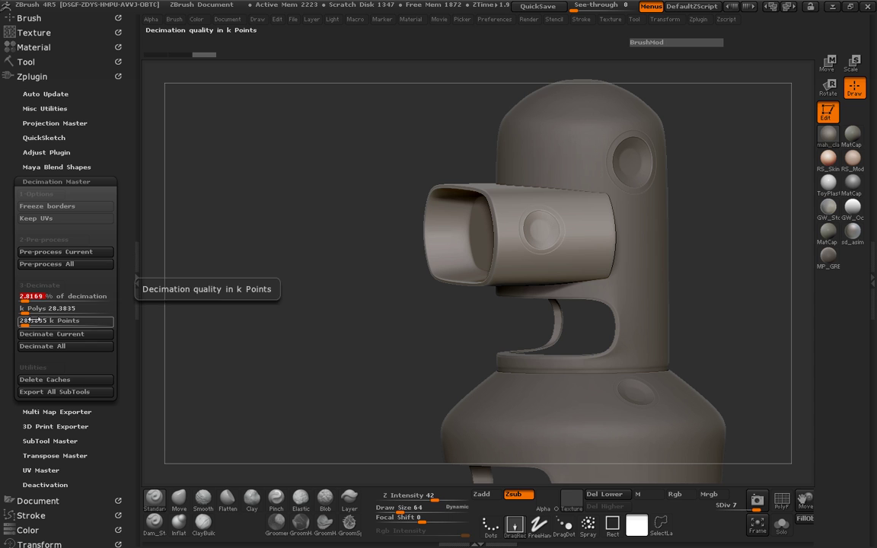
left_click(87, 258)
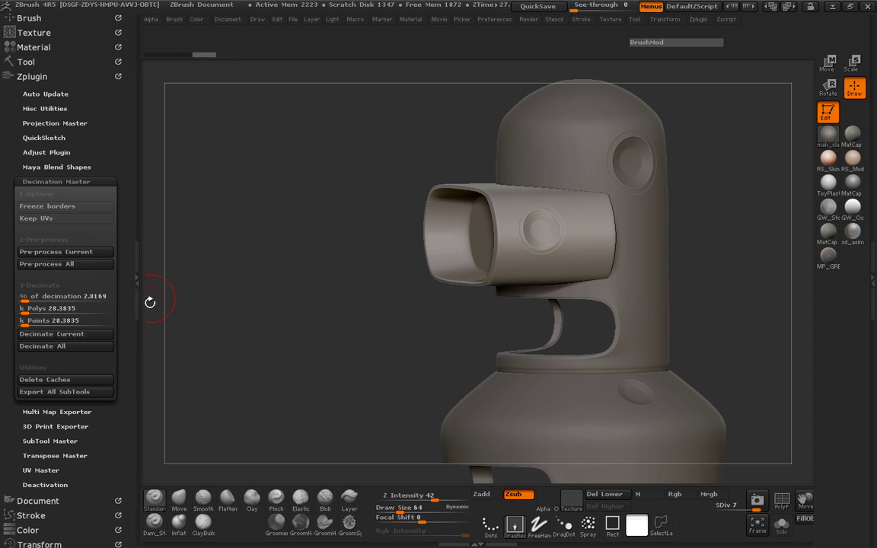
left_click(61, 338)
Show the polyframe and examine the decimated eye holder's mesh around the bolt recess, rim and opening
left_click_drag(285, 278, 358, 250)
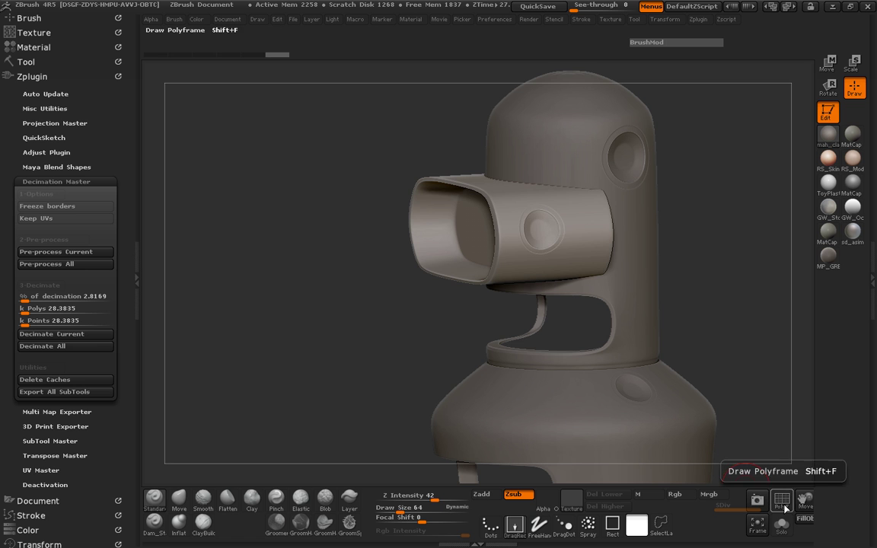
left_click(784, 506)
mouse_move(317, 274)
left_mouse_down()
mouse_move(303, 316)
mouse_move(665, 329)
mouse_move(622, 324)
mouse_move(576, 212)
left_mouse_up()
mouse_move(376, 274)
left_mouse_down()
mouse_move(345, 298)
mouse_move(392, 261)
mouse_move(398, 274)
mouse_move(364, 295)
left_mouse_up()
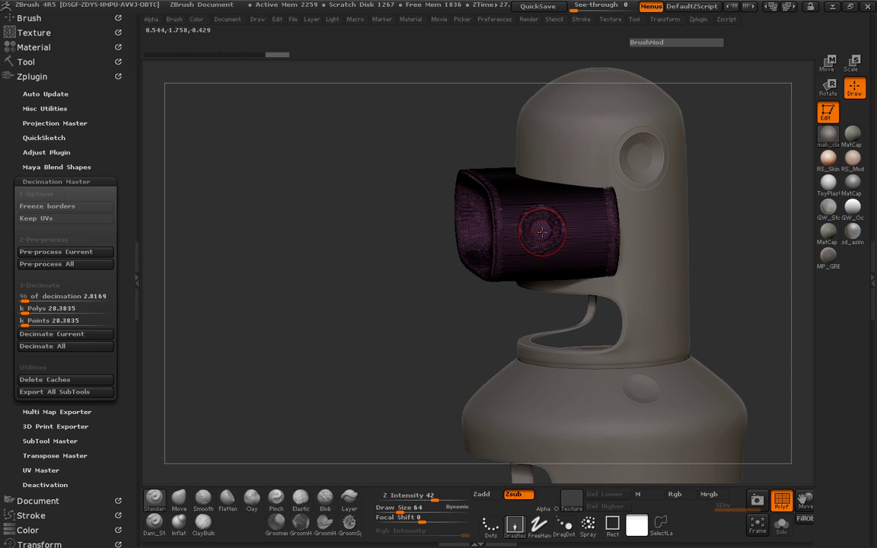
left_click_drag(541, 232, 552, 236)
mouse_move(793, 547)
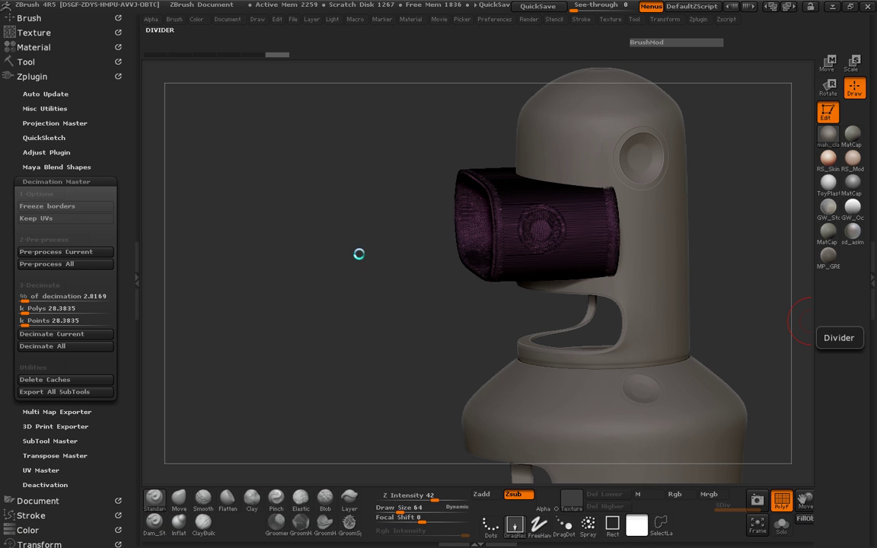
left_click_drag(364, 180, 257, 213)
left_click_drag(344, 303, 404, 251)
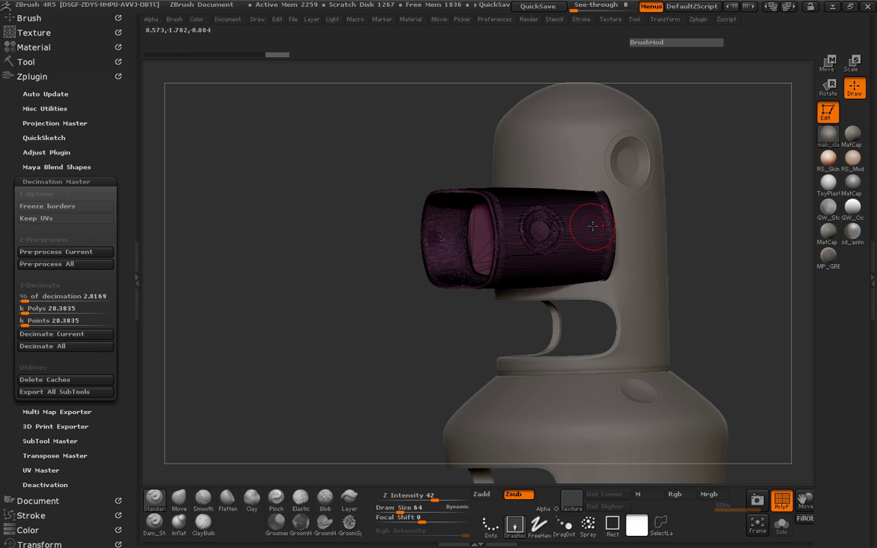
mouse_move(347, 234)
left_mouse_down()
mouse_move(329, 232)
mouse_move(339, 231)
left_mouse_up()
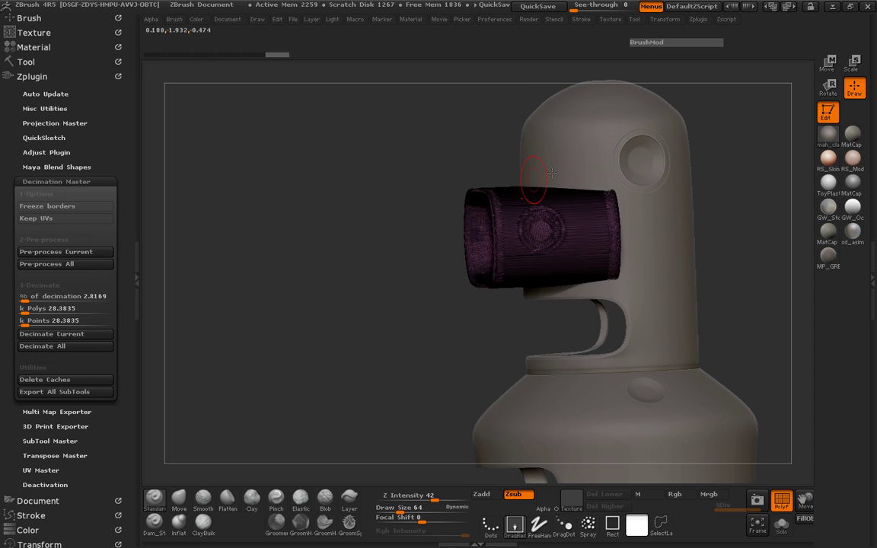
left_click_drag(358, 190, 385, 195)
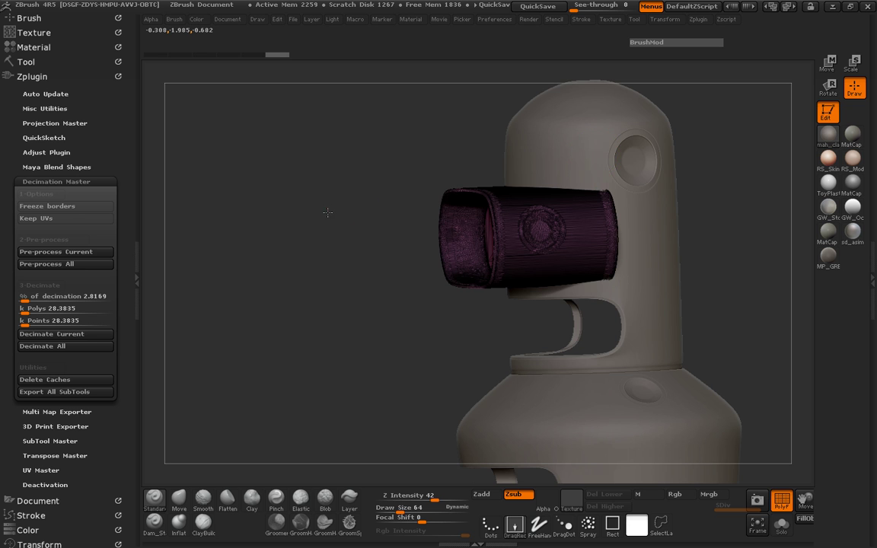
left_click_drag(329, 212, 339, 217)
mouse_move(737, 208)
left_mouse_down()
mouse_move(757, 209)
mouse_move(724, 221)
left_mouse_up()
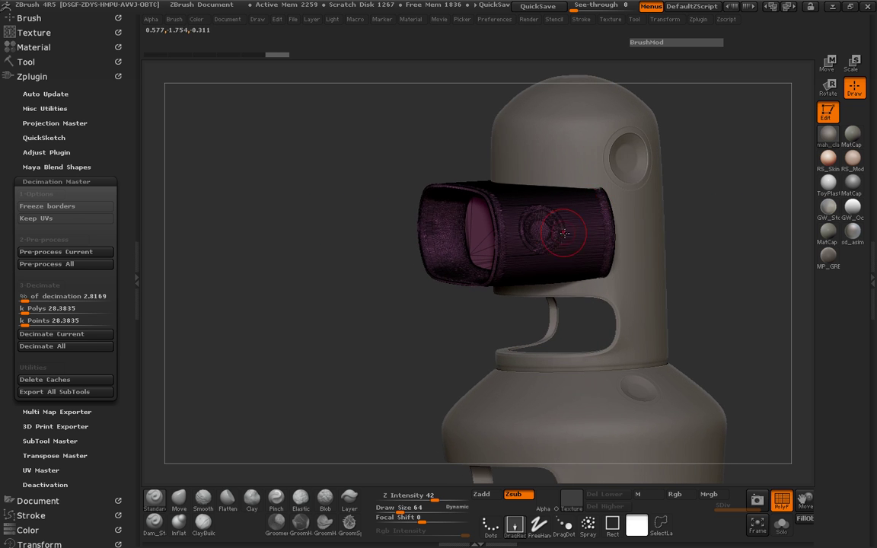